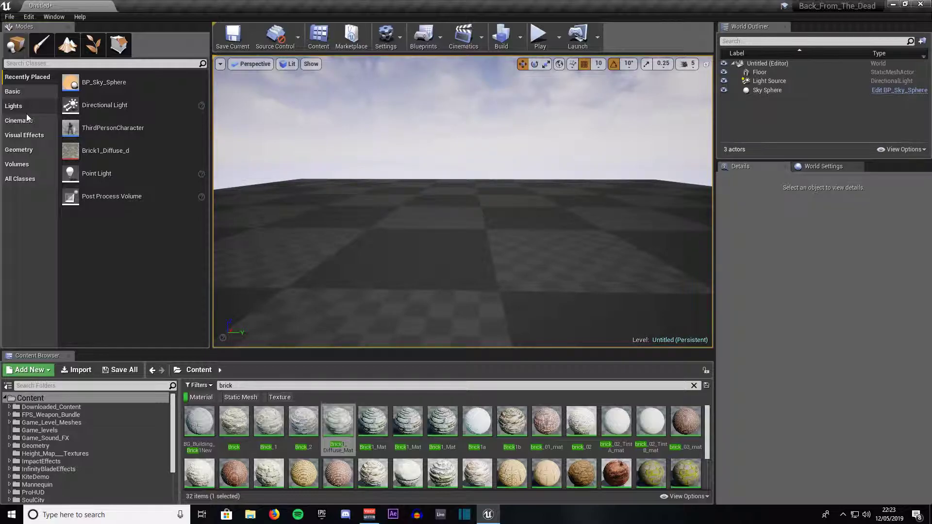
Place a Box brush from the Geometry shapes and scale it to 2.5 on X, Y and Z.
click(18, 153)
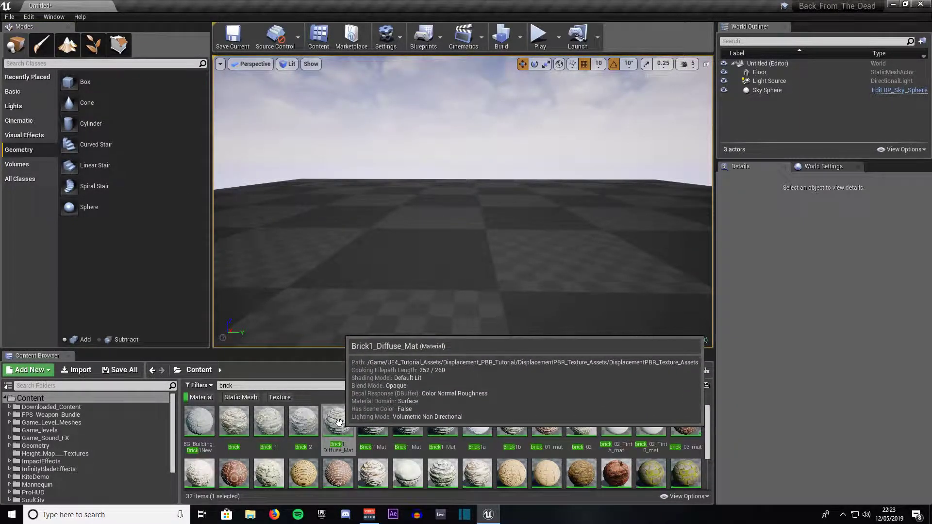
mouse_move(102, 83)
mouse_down()
mouse_move(156, 141)
mouse_move(452, 251)
mouse_up()
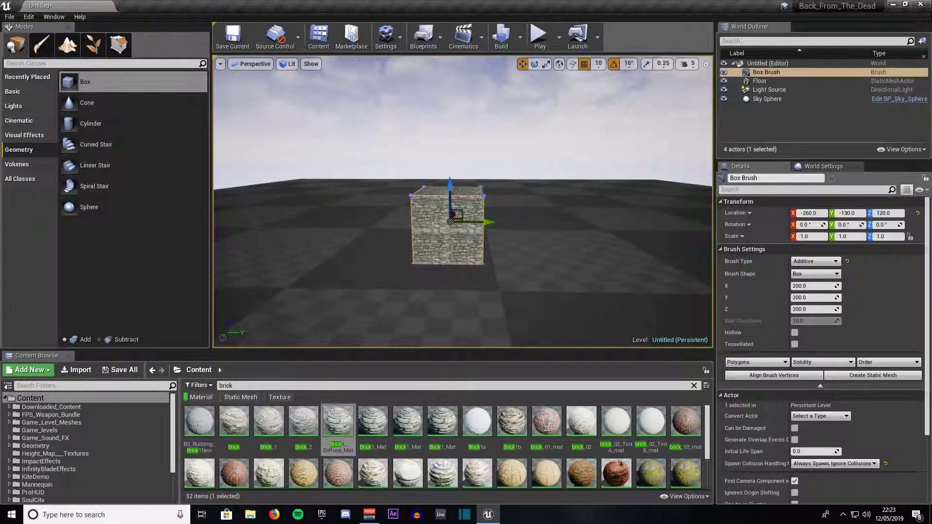
click(809, 236)
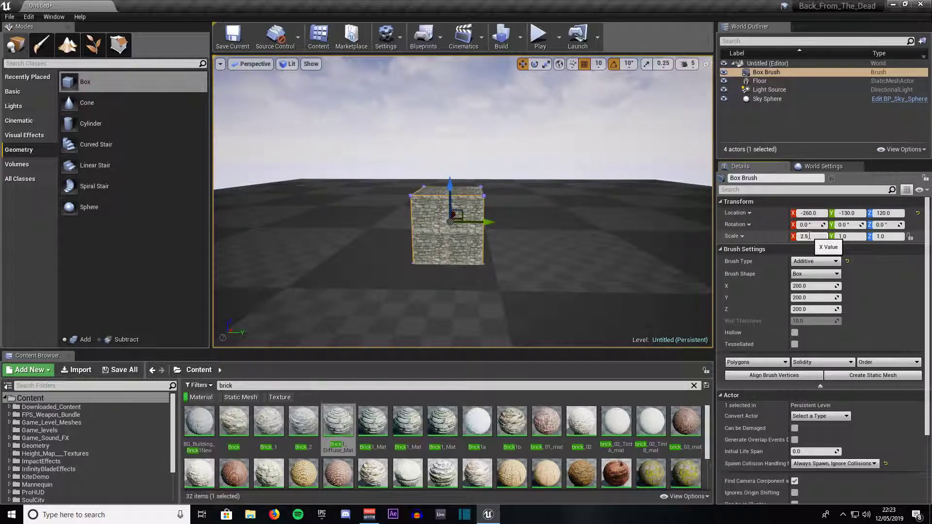
text(2.5)
key(Return)
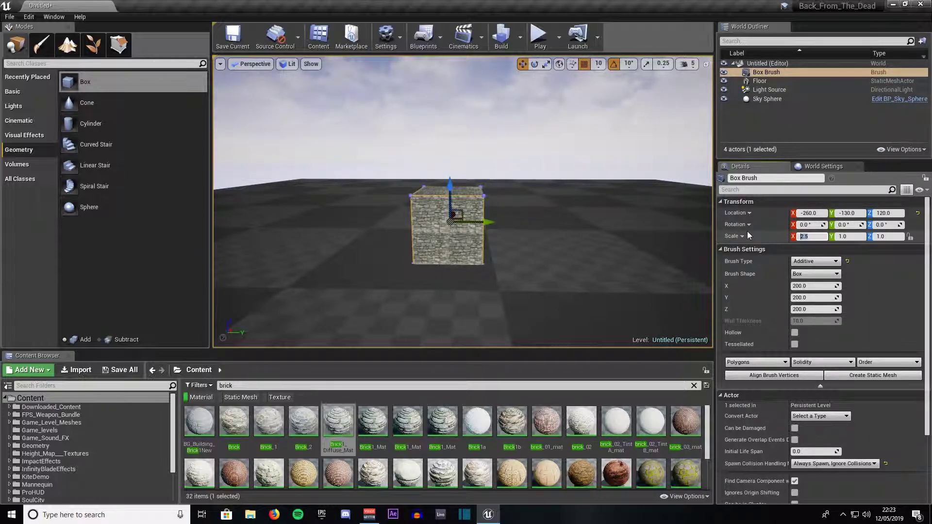
click(842, 237)
text(2.5)
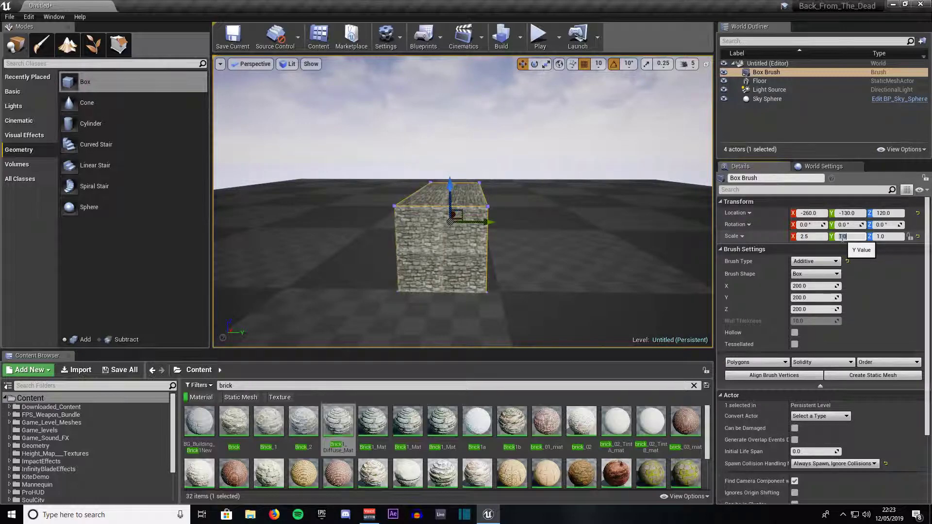
click(878, 237)
text(2.5)
key(Return)
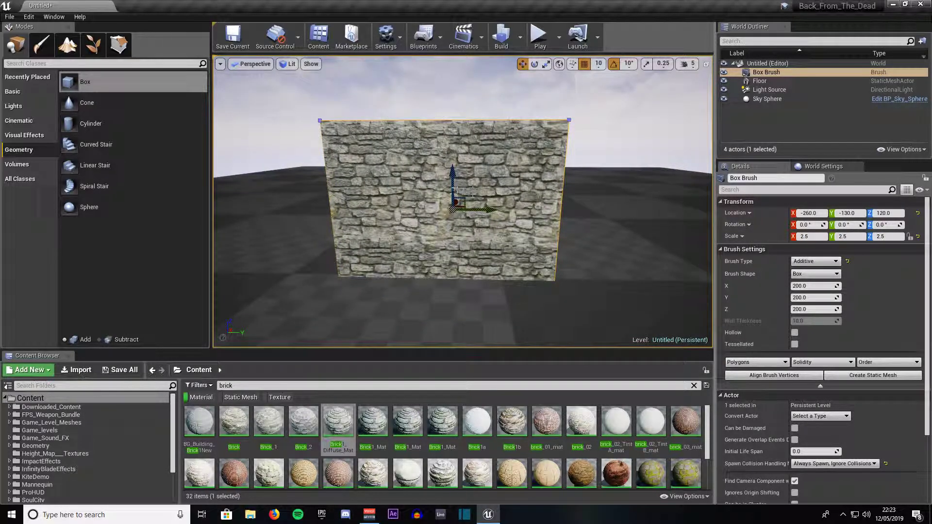
Raise the brick wall up to Z 270 and orbit around it.
mouse_move(452, 190)
mouse_down()
mouse_move(451, 117)
mouse_move(461, 120)
mouse_up()
scroll(451, 117, down, 2)
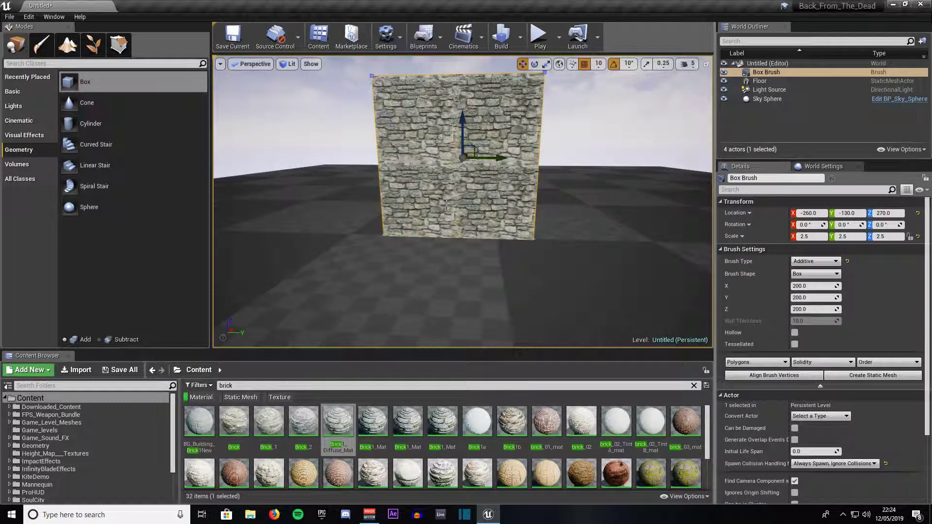
right_drag(446, 204, 447, 205)
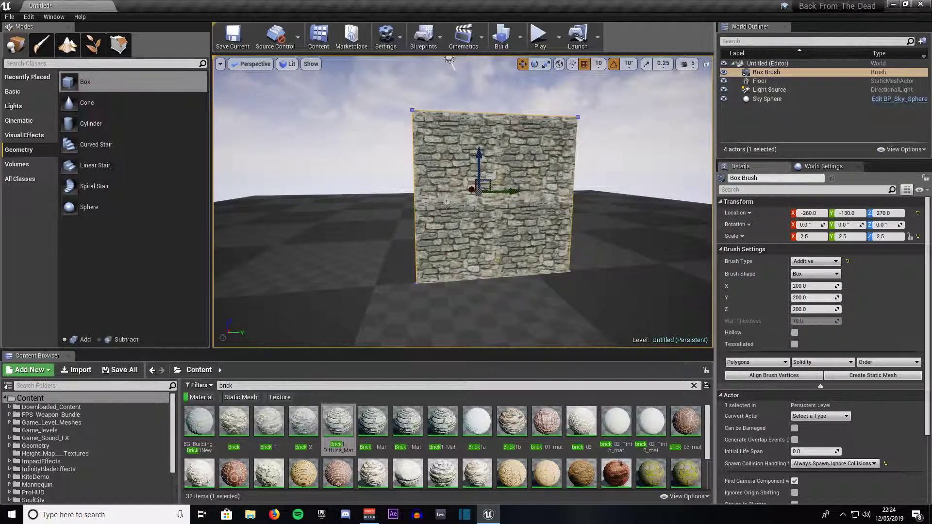
click(447, 204)
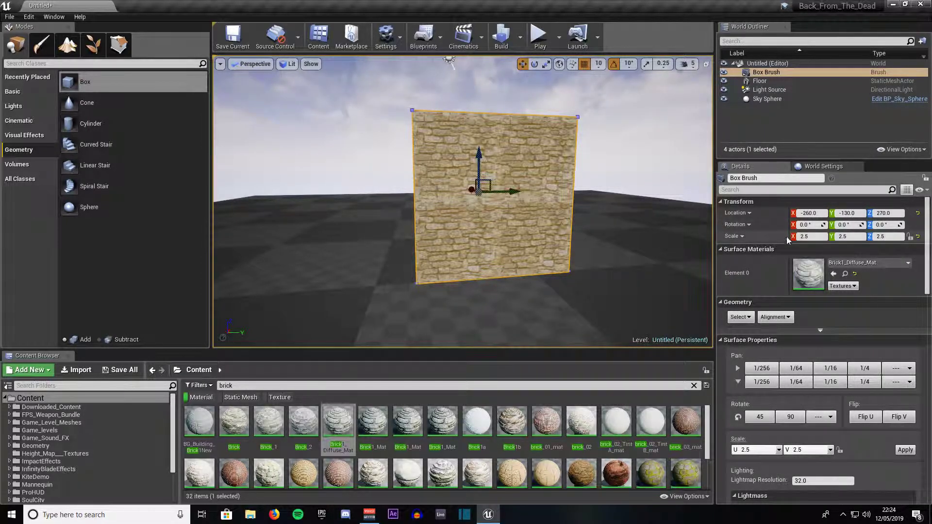
drag(928, 243, 931, 368)
scroll(848, 301, up, 3)
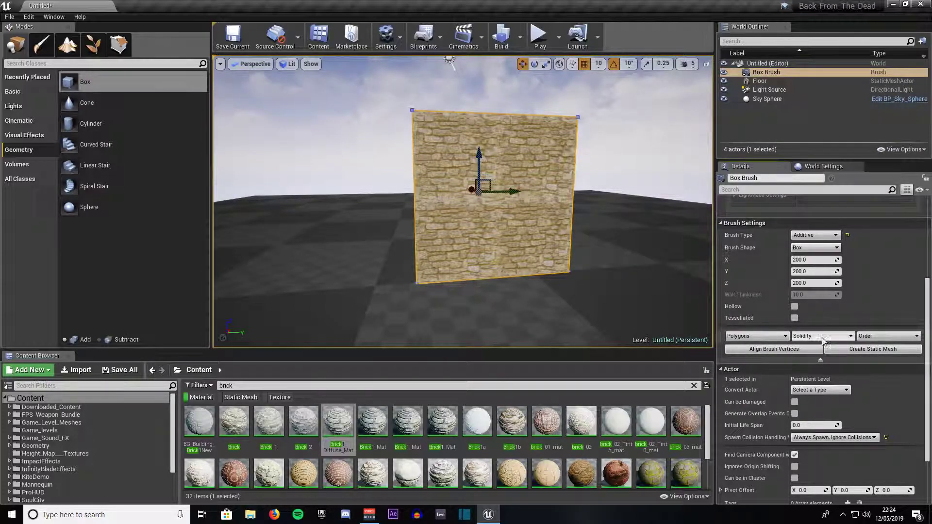
Convert the wall brush into a static mesh stored in the Downloaded_Content folder.
click(852, 350)
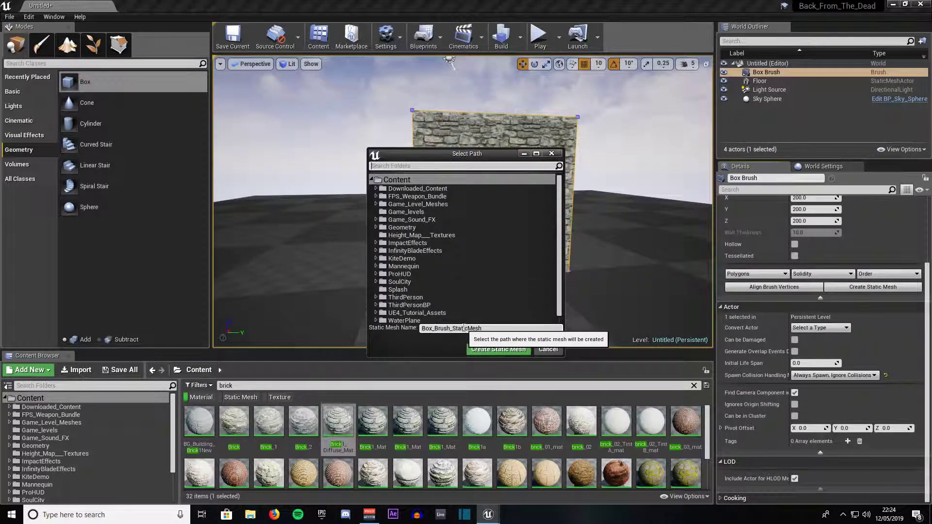
click(397, 180)
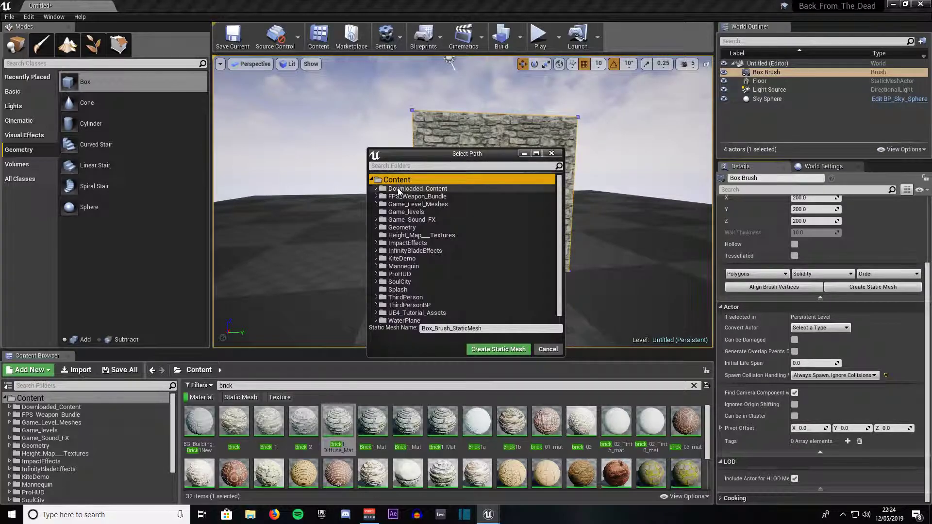
click(397, 189)
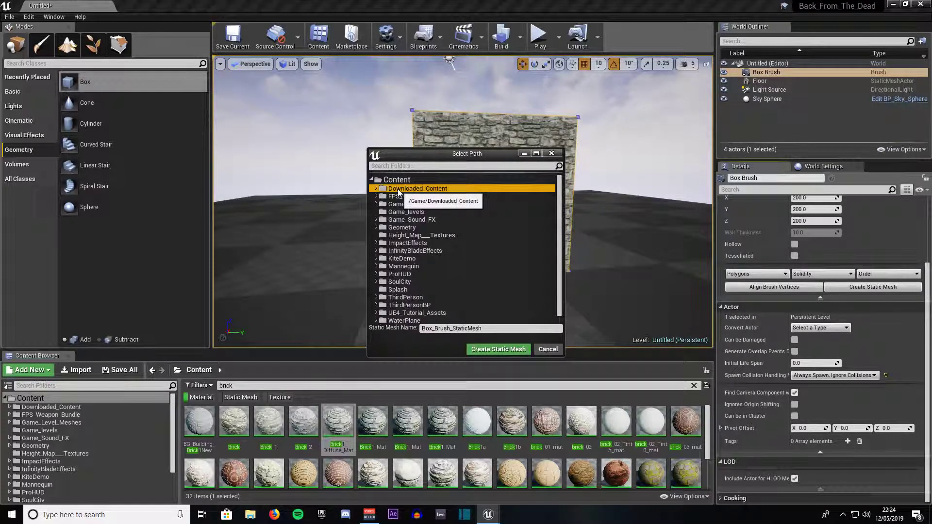
click(479, 349)
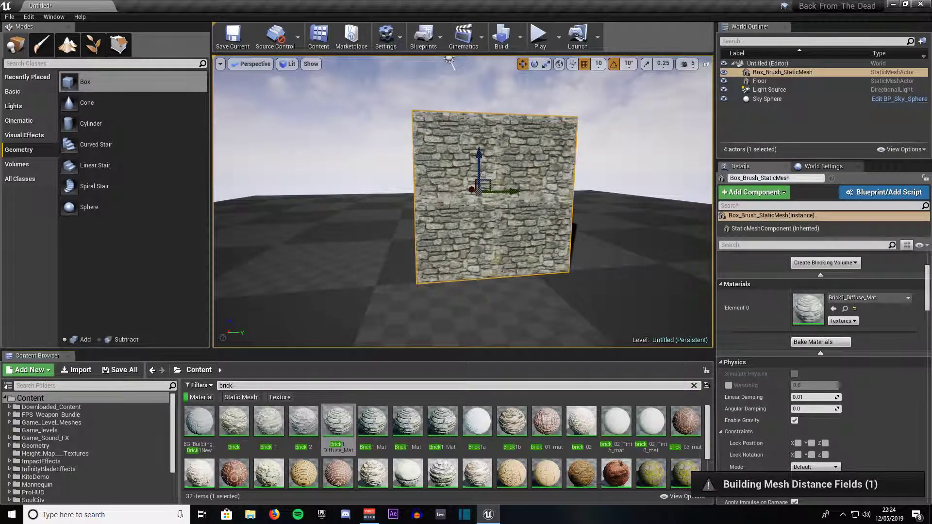
Find Box_Brush_StaticMesh in the Content Browser, delete the wall, and drop in a fresh copy.
scroll(780, 302, up, 3)
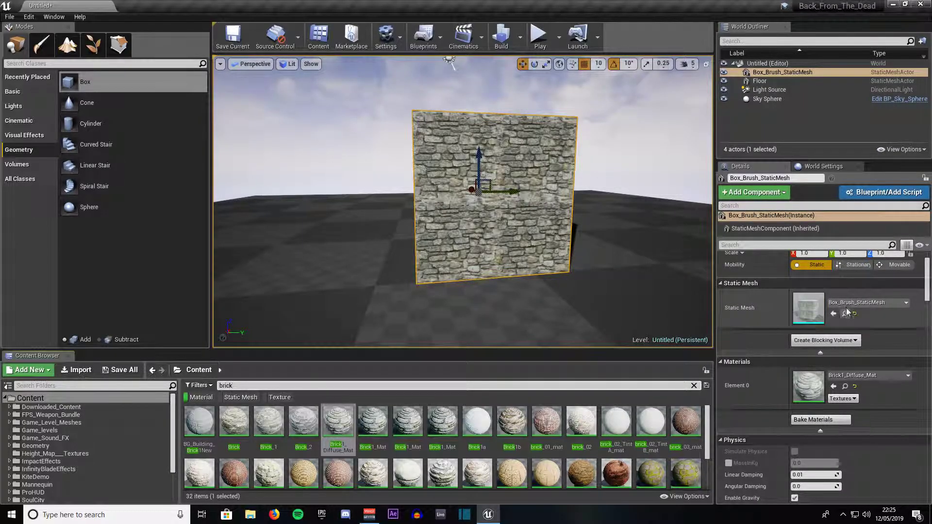
click(845, 314)
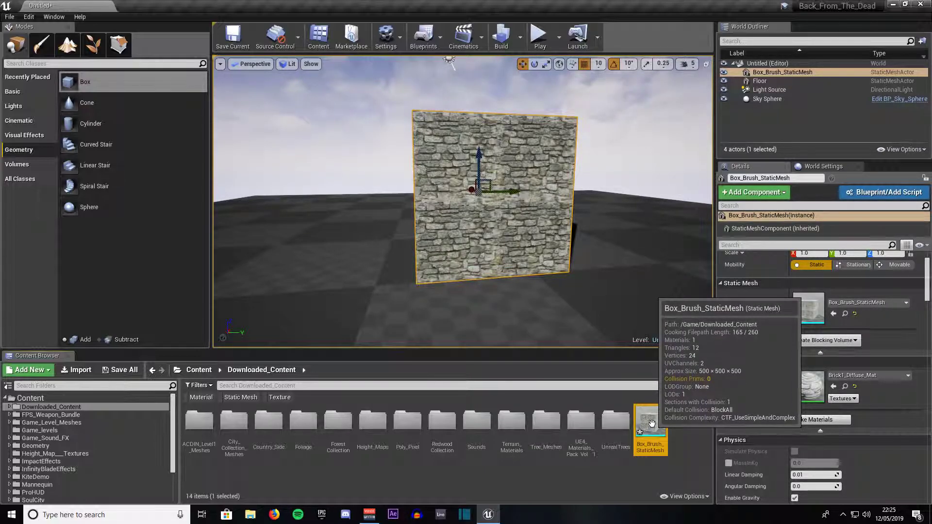
click(485, 244)
key(Delete)
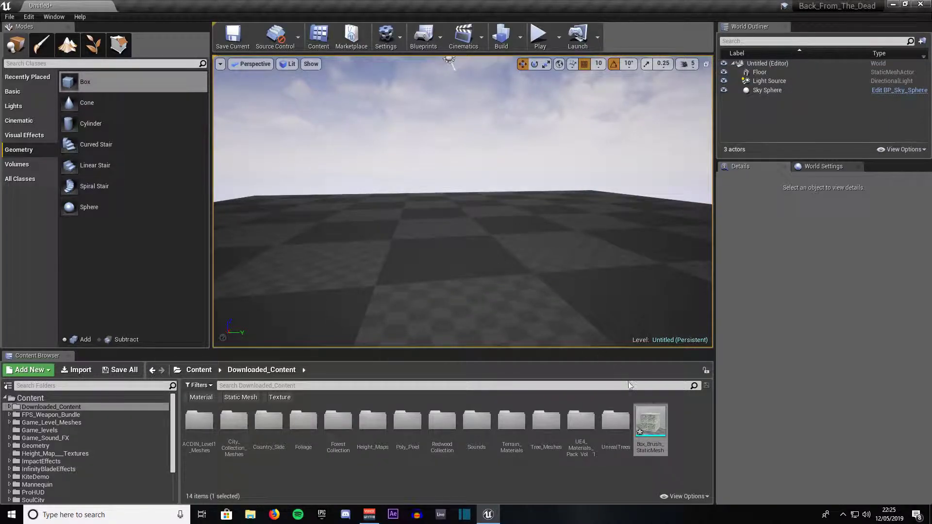
drag(650, 422, 469, 168)
click(648, 418)
double_click(649, 418)
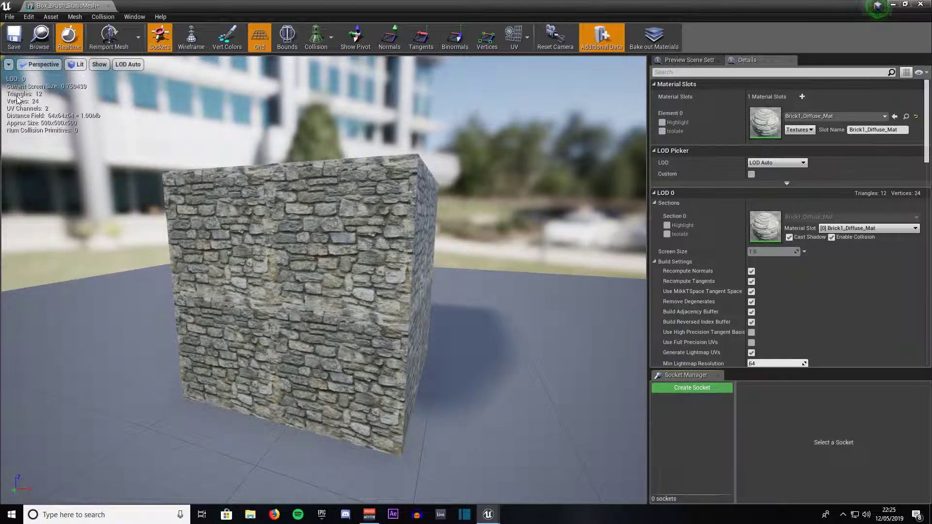
click(920, 3)
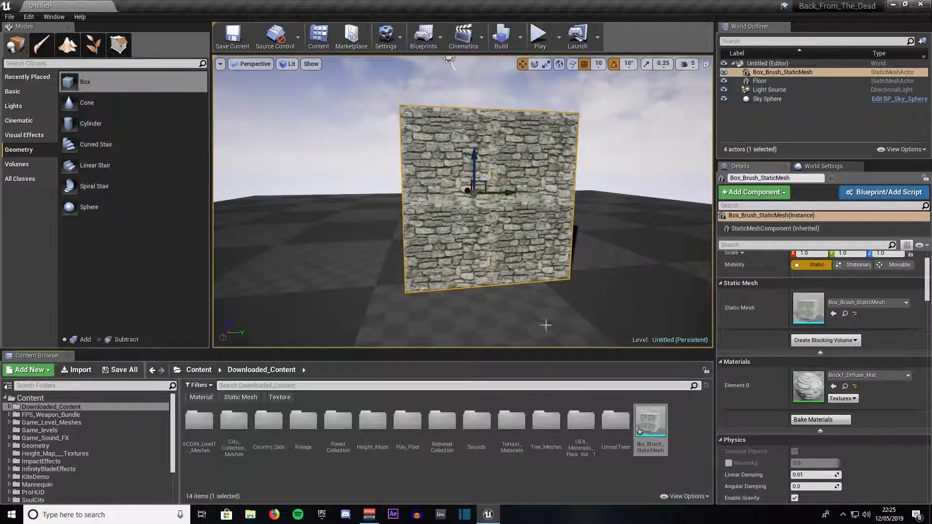
Export Box_Brush_StaticMesh as an FBX file saved to the Desktop.
right_click(650, 418)
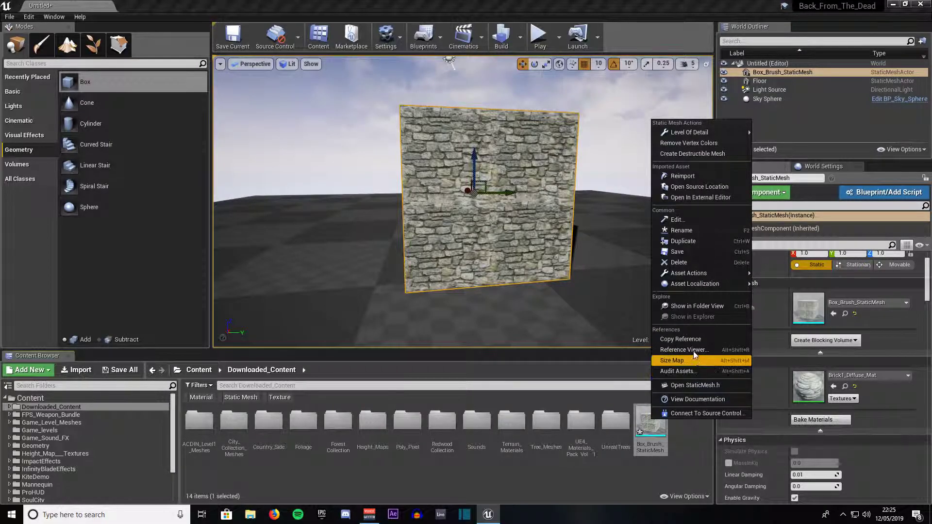
mouse_move(693, 287)
click(778, 318)
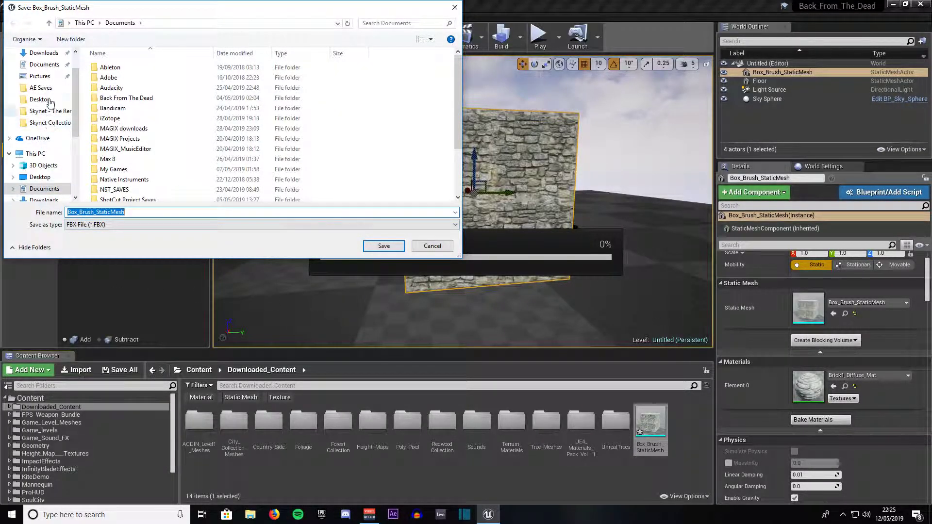
scroll(54, 130, up, 2)
click(40, 72)
click(388, 245)
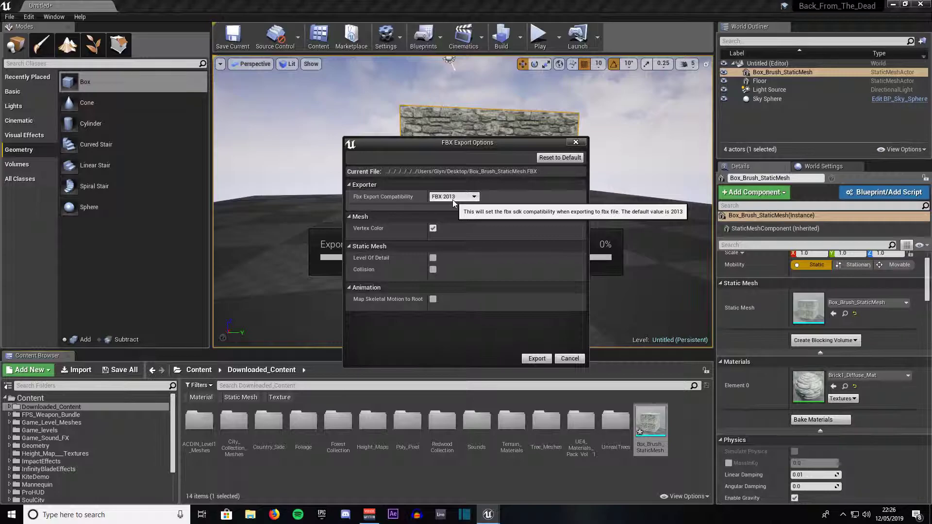
Confirm the FBX export, check Box_Brush_StaticMesh.FBX on the Desktop, then restore the editor.
click(544, 359)
click(892, 5)
click(59, 224)
drag(62, 232, 443, 281)
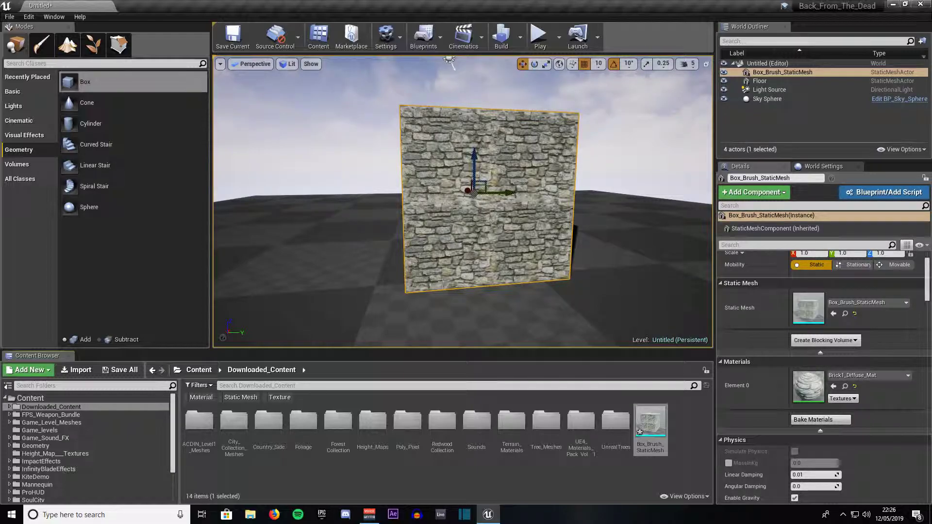